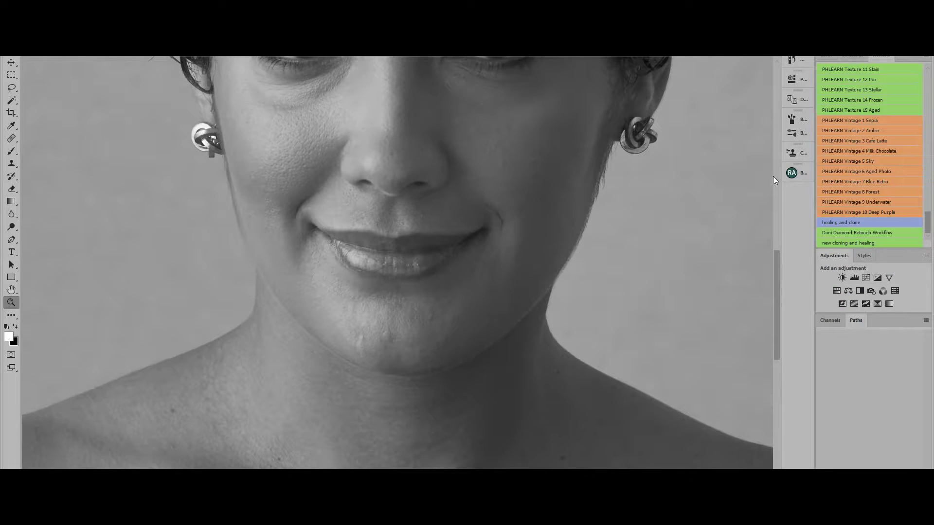
Step: Heal the small blemishes on the chin and forehead with the Spot Healing Brush
key(j)
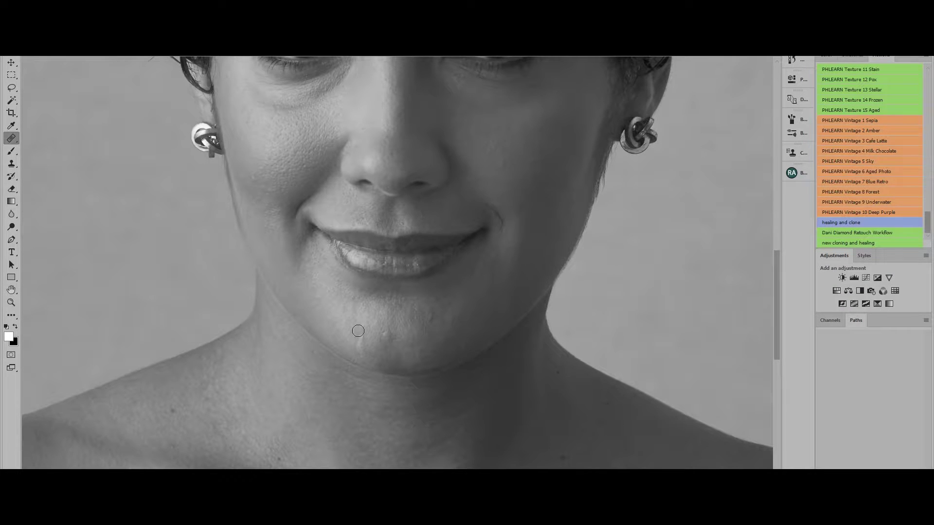
click(434, 323)
scroll(365, 326, up, 2)
scroll(391, 332, up, 4)
click(395, 334)
click(427, 306)
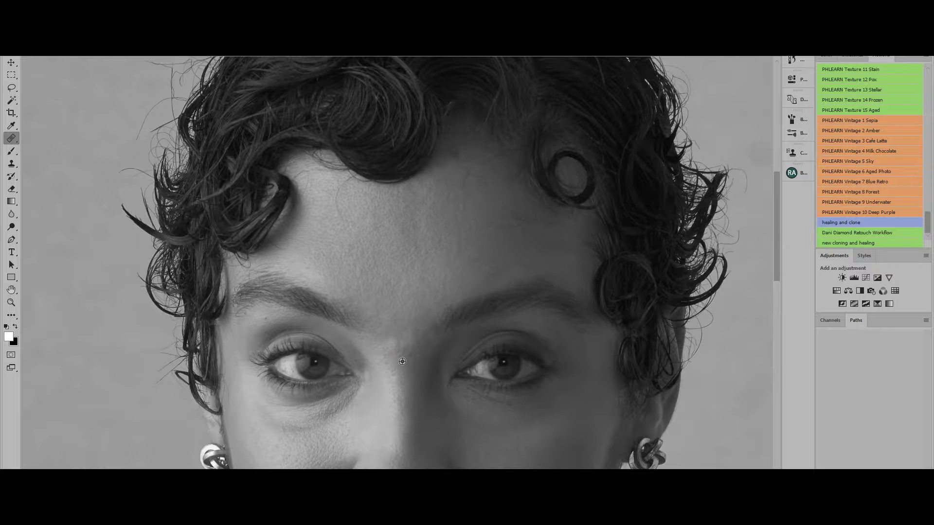
Step: Pan around the portrait and heal one more blemish higher up
scroll(301, 290, down, 5)
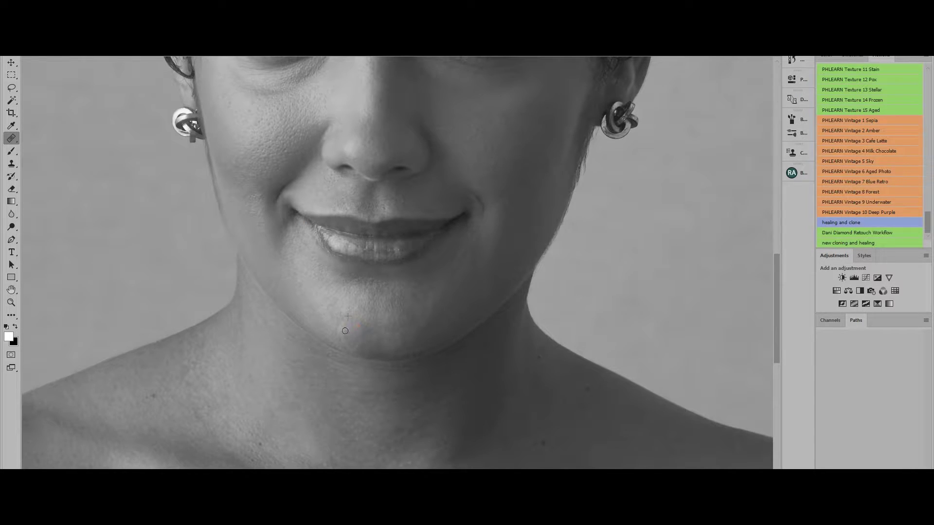
scroll(345, 331, up, 5)
scroll(344, 331, right, 3)
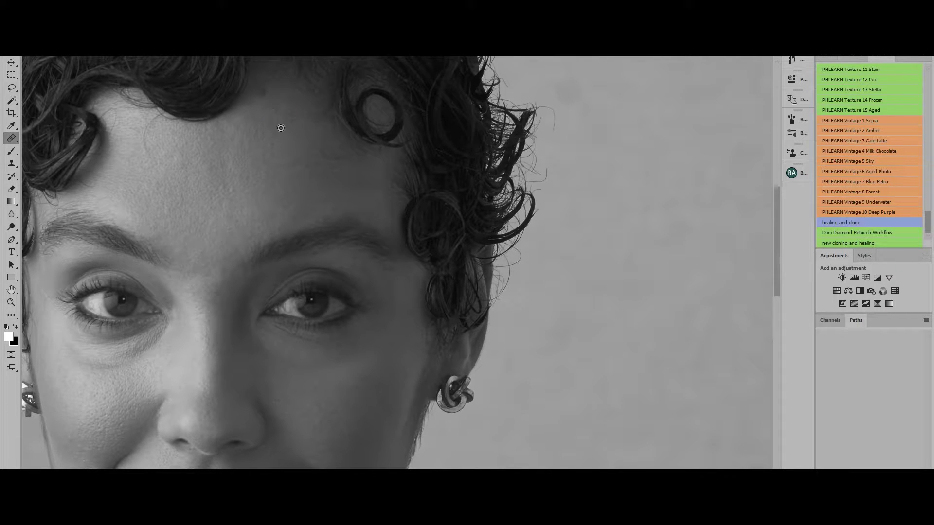
alt+click(344, 173)
scroll(152, 131, left, 5)
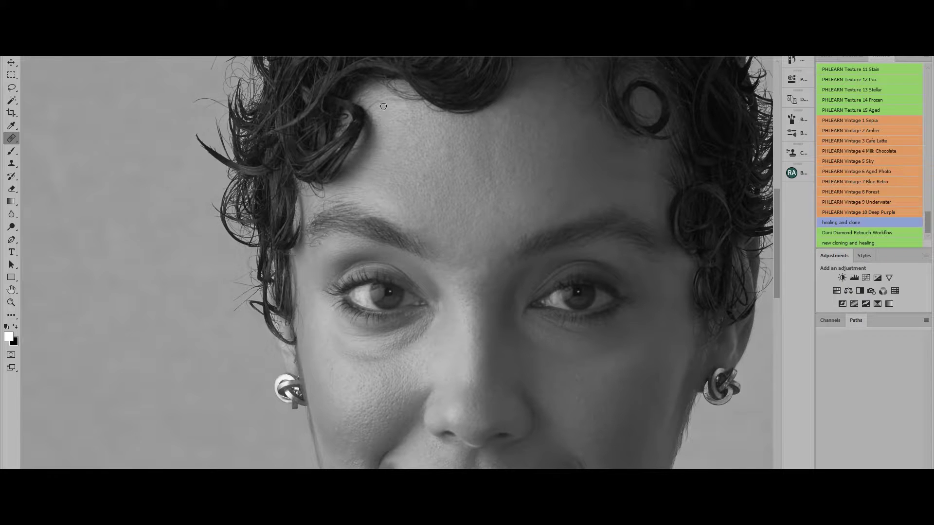
scroll(335, 279, down, 5)
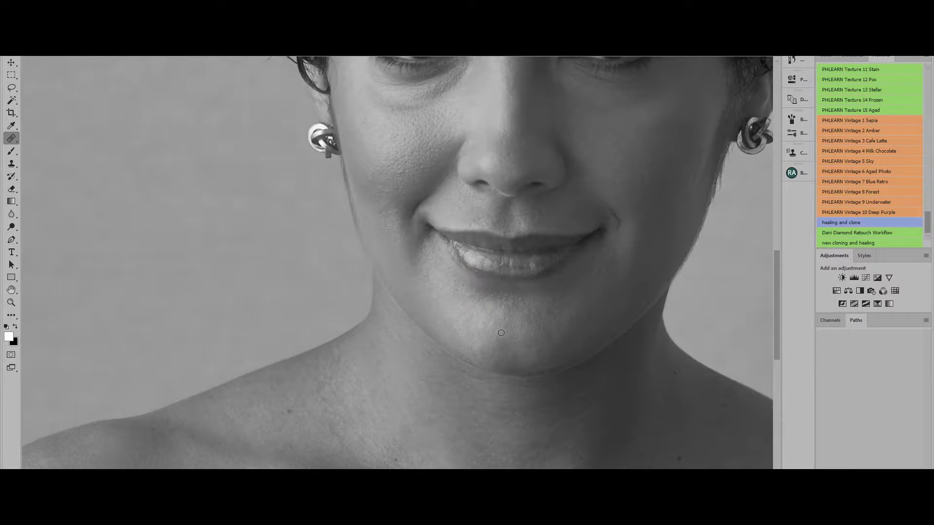
scroll(443, 155, up, 6)
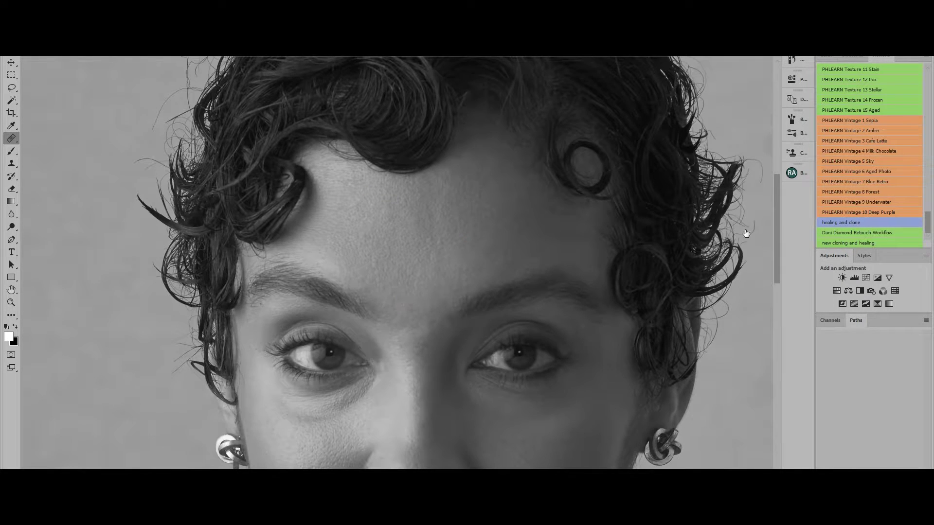
key(b)
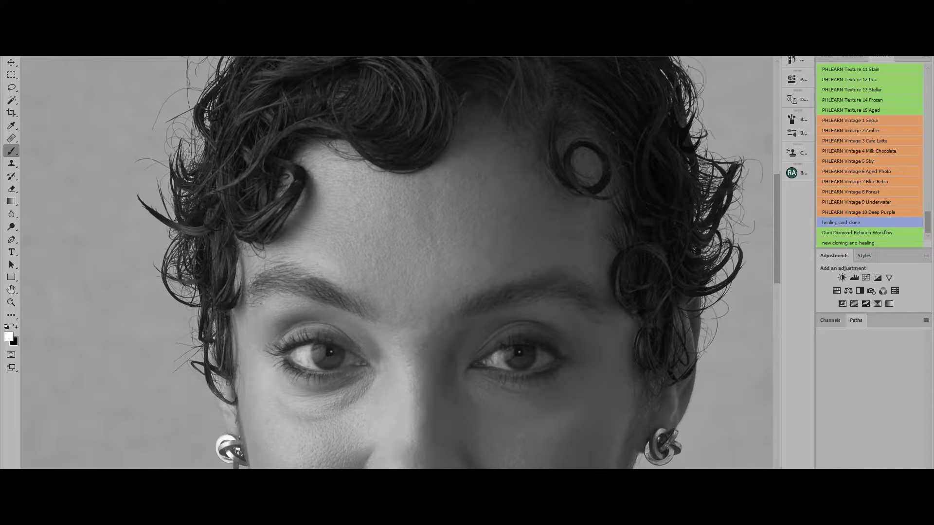
key(bracketleft)
key(bracketleft)
drag(350, 420, 408, 274)
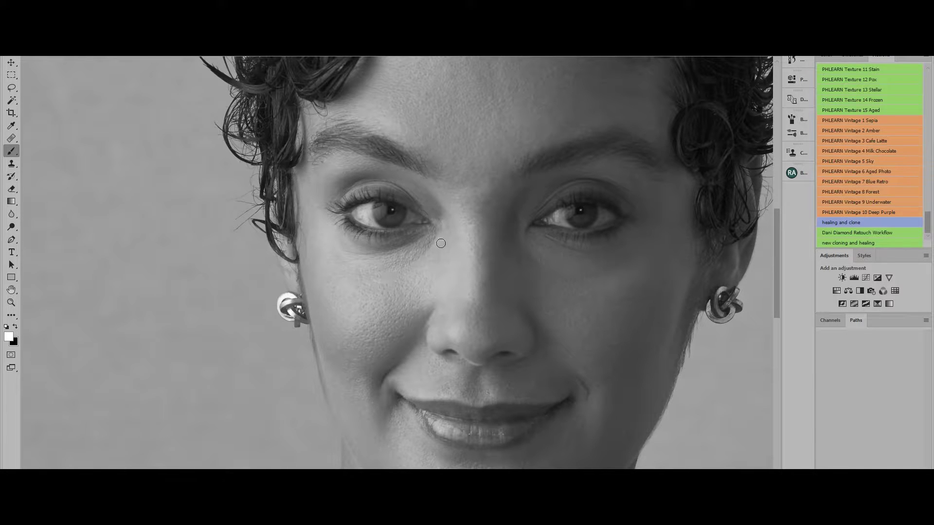
key(bracketright)
key(bracketright)
scroll(573, 335, down, 5)
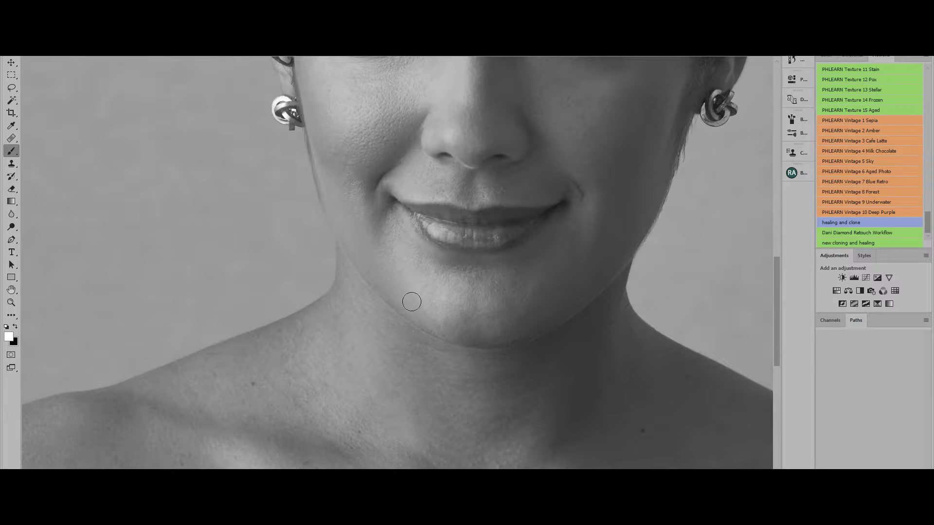
scroll(438, 340, up, 3)
key(bracketleft)
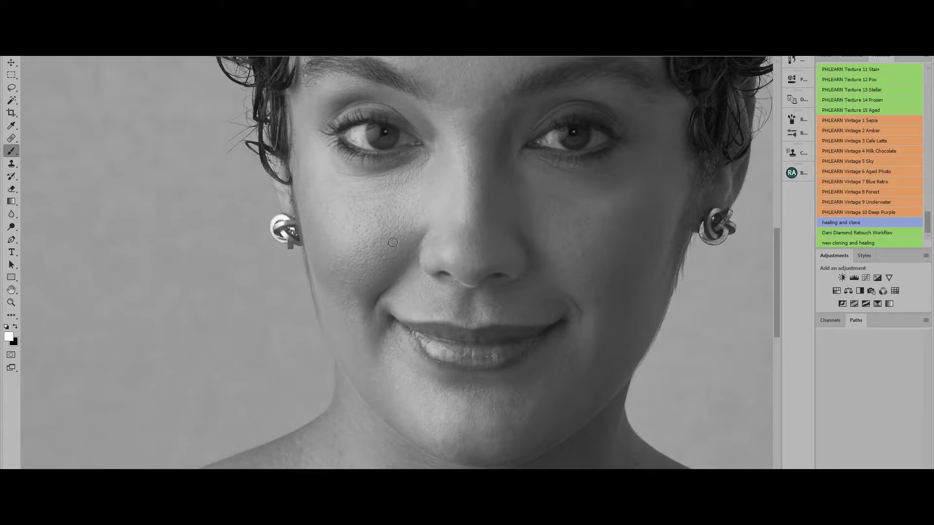
scroll(384, 282, up, 3)
key(bracketright)
scroll(389, 360, up, 4)
scroll(355, 345, up, 1)
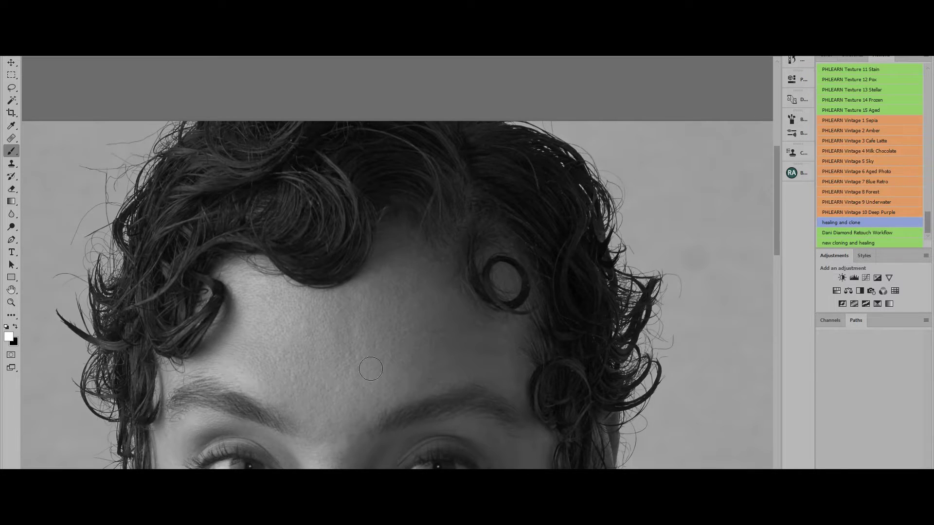
scroll(369, 350, down, 5)
key(bracketleft)
key(bracketleft)
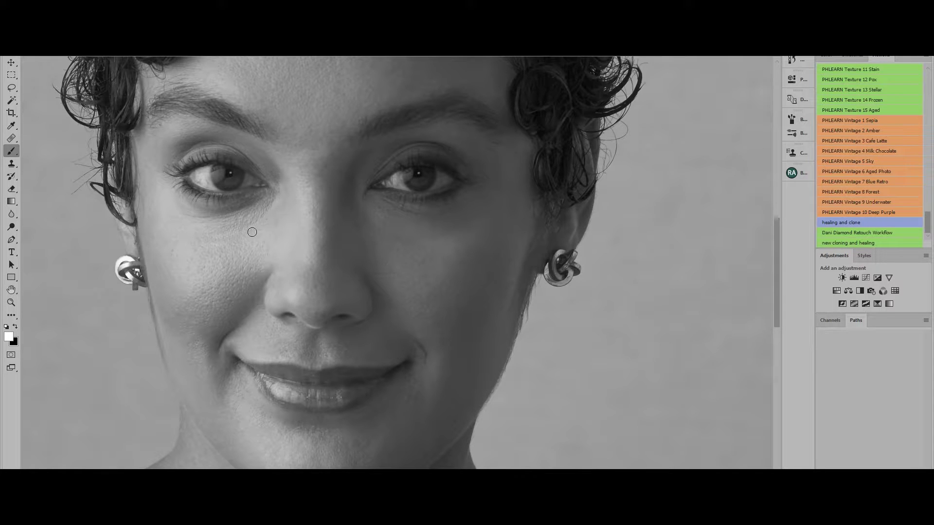
scroll(389, 341, down, 5)
scroll(391, 340, up, 5)
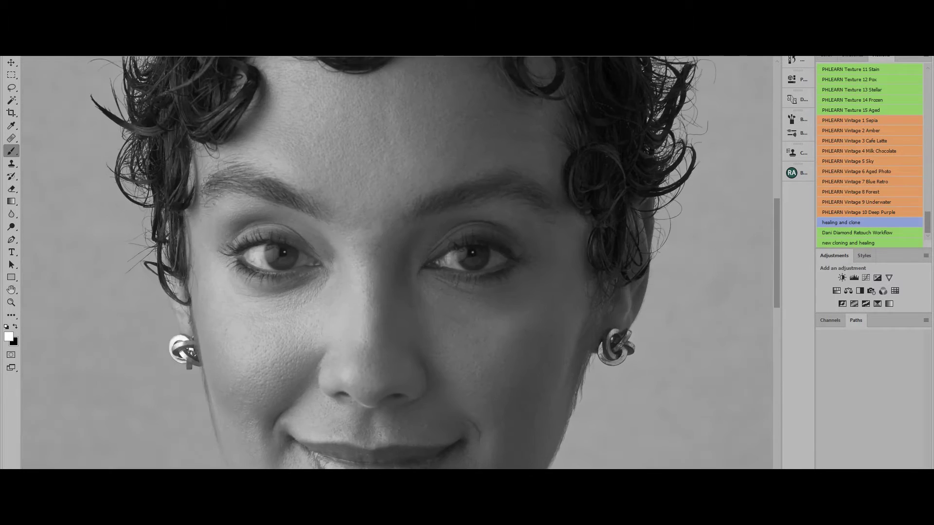
scroll(389, 316, down, 3)
scroll(387, 265, up, 1)
key(bracketright)
key(bracketright)
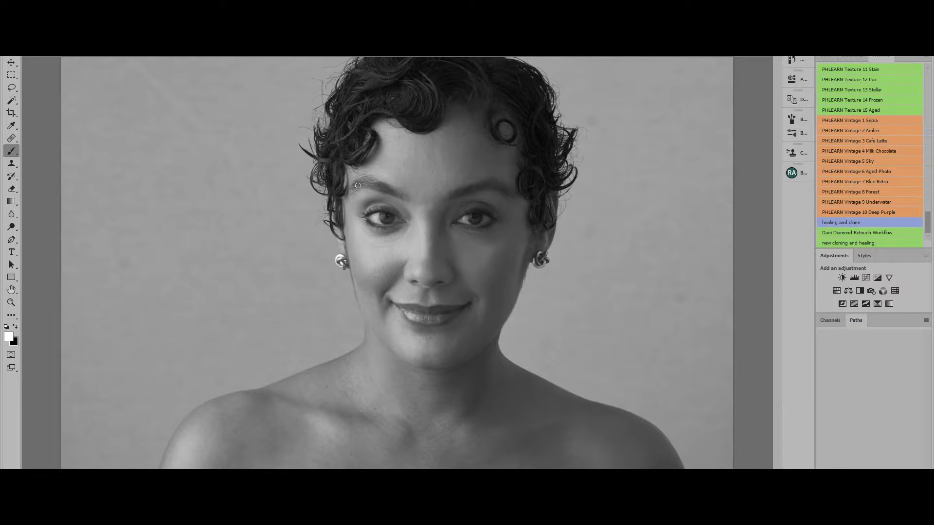
Step: Enlarge the brush, open the RA Beauty panel, and sample forehead and cheek skin tones
key(bracketright)
key(bracketright)
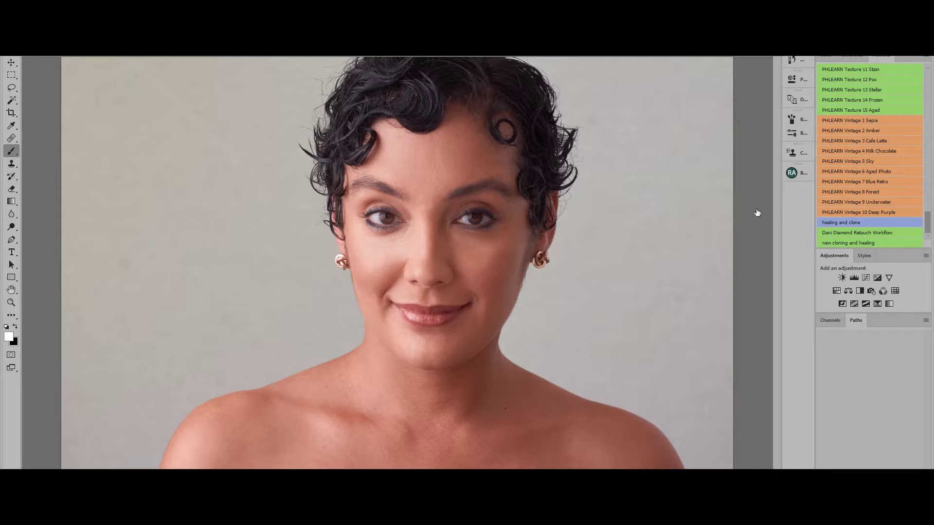
click(792, 173)
alt+click(378, 249)
alt+click(461, 240)
alt+click(420, 169)
alt+click(368, 243)
alt+click(483, 240)
Step: Sample lighter and darker reddish skin tones, then reset colours to white and black
alt+click(493, 266)
alt+click(452, 347)
alt+click(403, 306)
alt+click(483, 337)
alt+click(402, 240)
alt+click(516, 228)
key(d)
key(x)
Step: Sample the neck skin tone, resize the brush, and reset colours to white and black
alt+click(484, 353)
key(])
key(])
key(])
key(])
key(bracketleft)
key(bracketleft)
key(d)
key(x)
Step: Sample a forehead skin tone, then alternate Eyedropper and Brush while resetting colours to default
alt+click(454, 186)
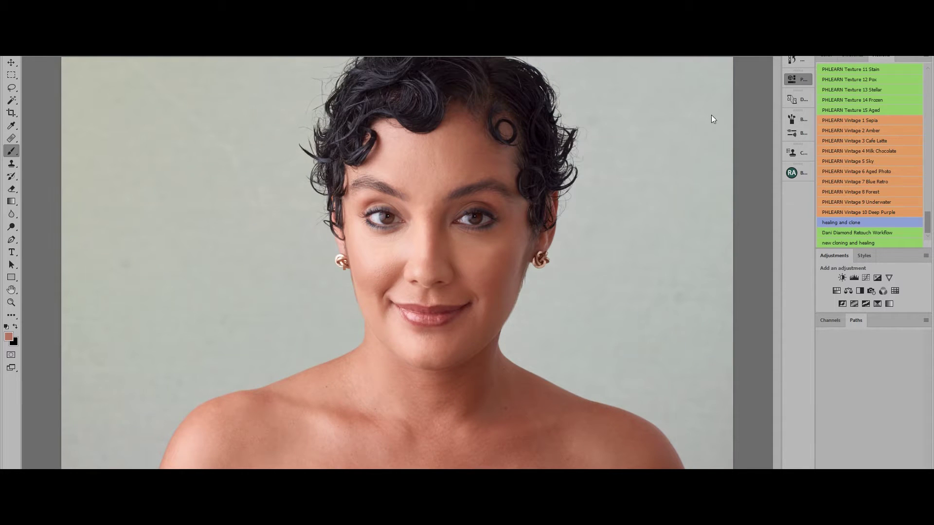
key(d)
key(x)
key(i)
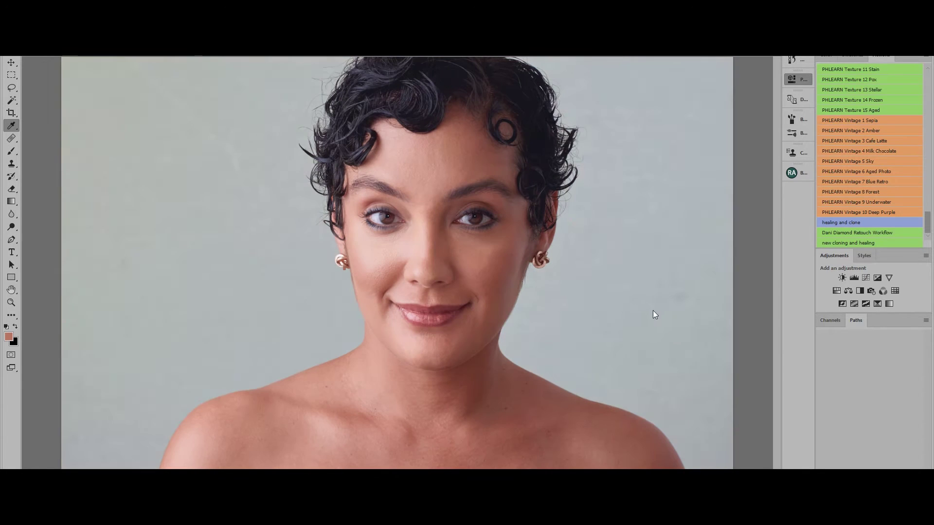
key(b)
key(d)
key(x)
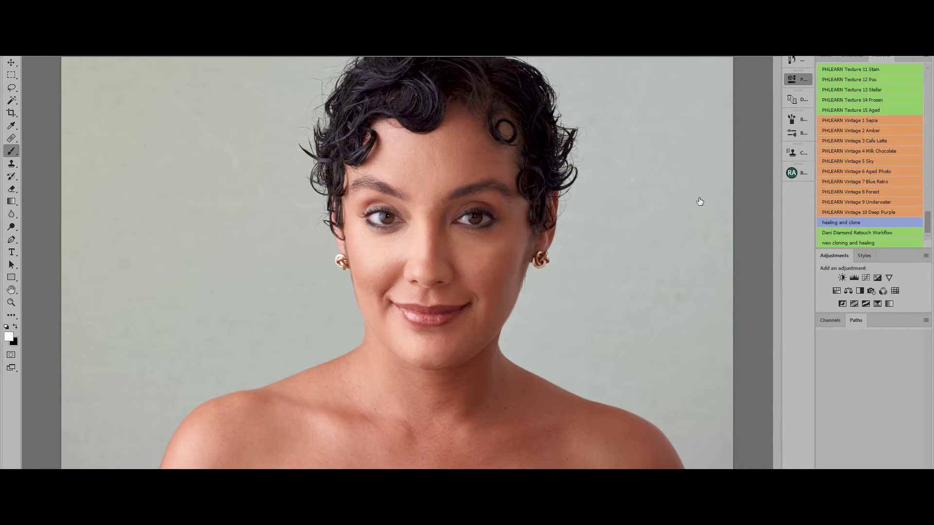
Step: Try a solid inverted fill on the backdrop layer, undo it, and return to the Brush
key(i)
key(alt+BackSpace)
key(ctrl+i)
key(ctrl+z)
key(ctrl+z)
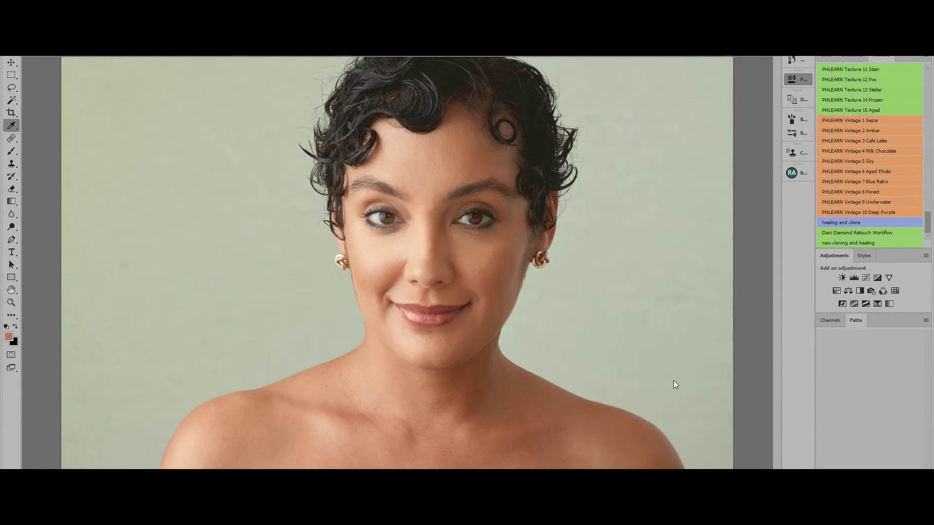
key(b)
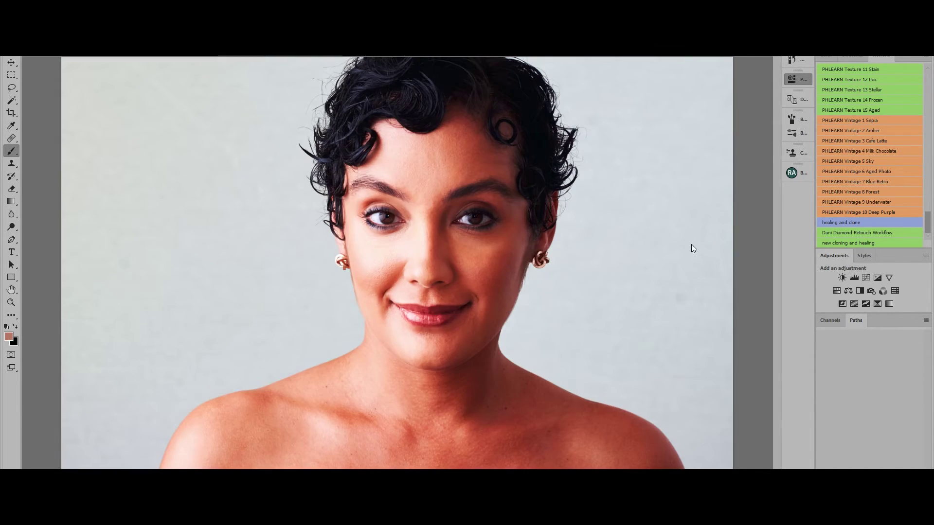
key(h)
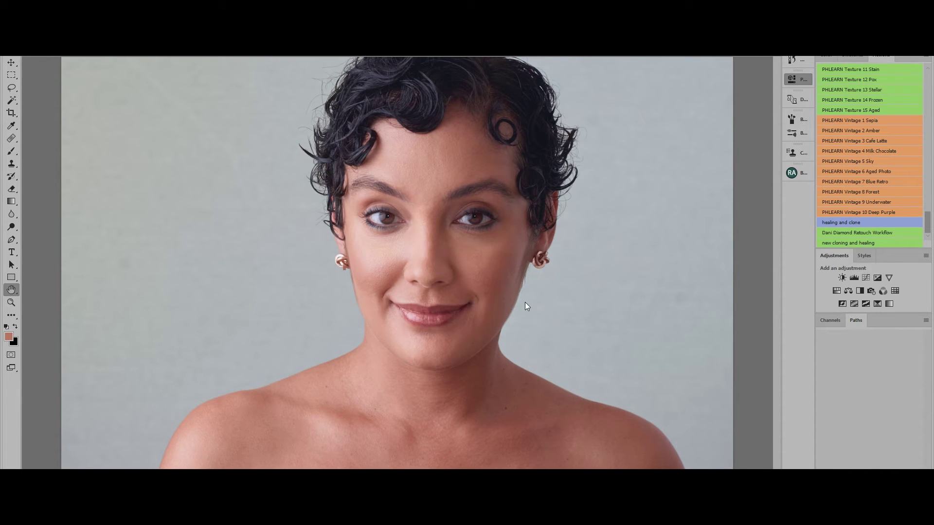
key(b)
Step: Crop the portrait to a tighter frame around the head and shoulders and commit it
key(c)
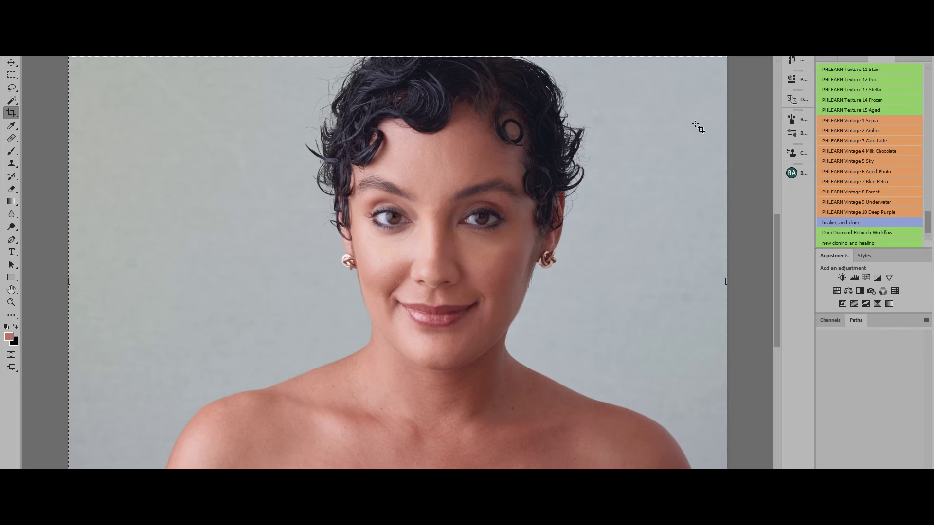
drag(698, 129, 298, 292)
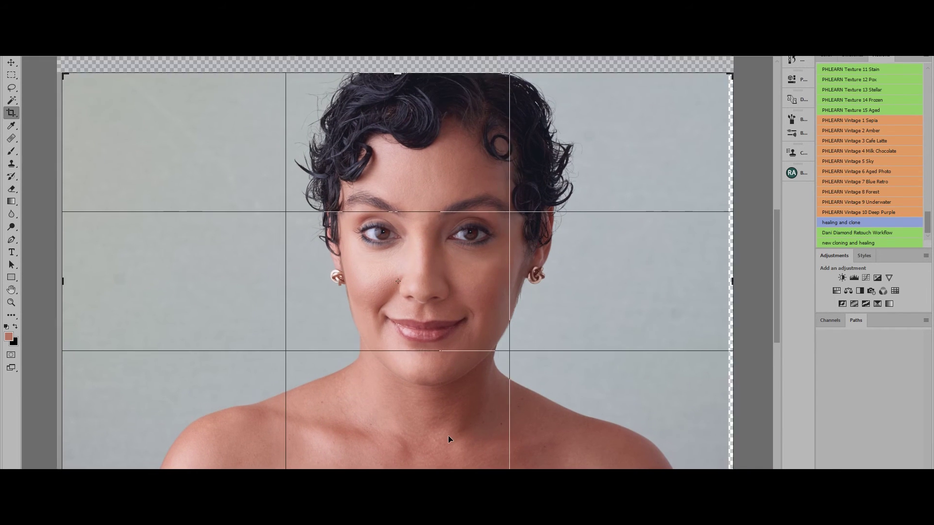
drag(452, 444, 471, 391)
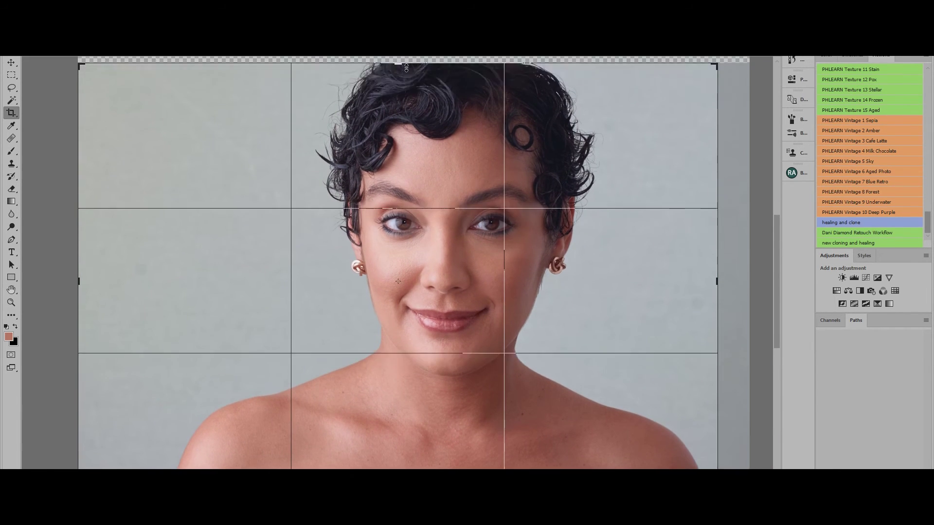
key(v)
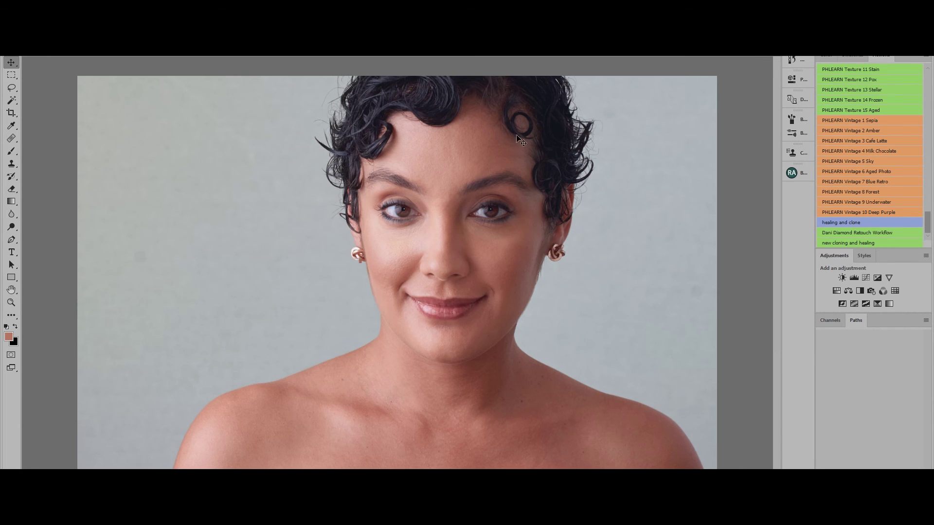